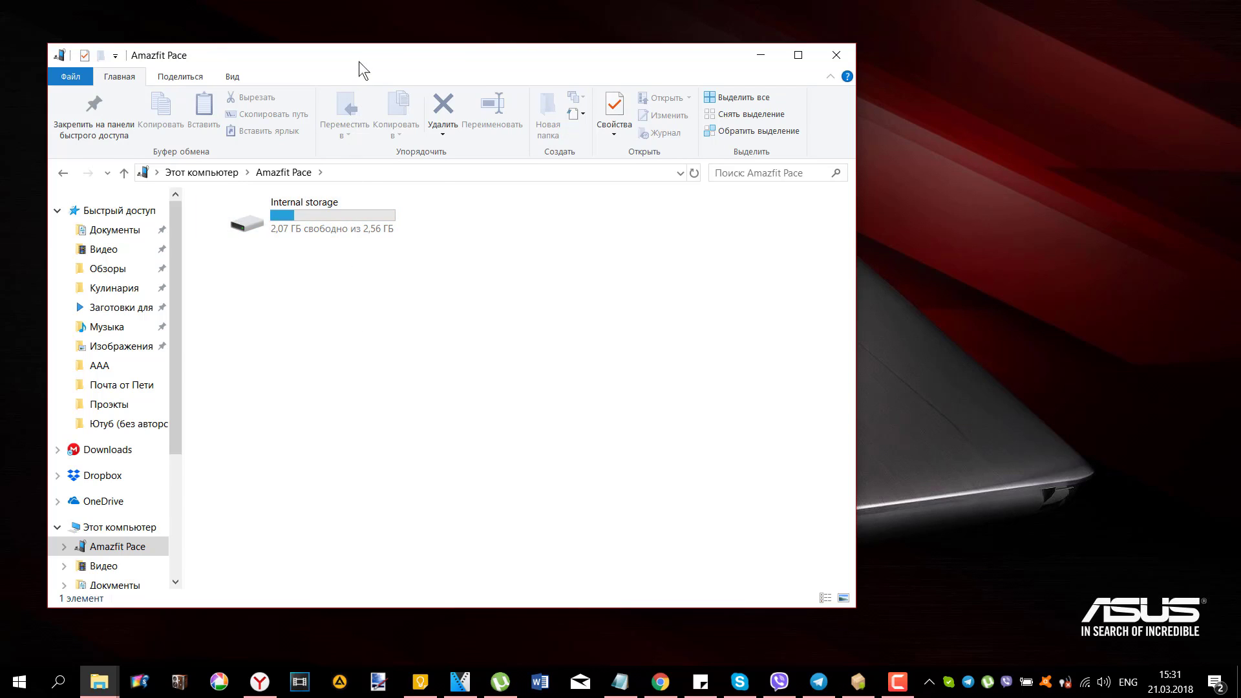
Open the Music folder in the internal storage of the connected Amazfit Pace.
{"action": "left_click_drag", "start_coordinate": [359, 61], "coordinate": [493, 63]}
{"action": "double_click", "coordinate": [476, 215]}
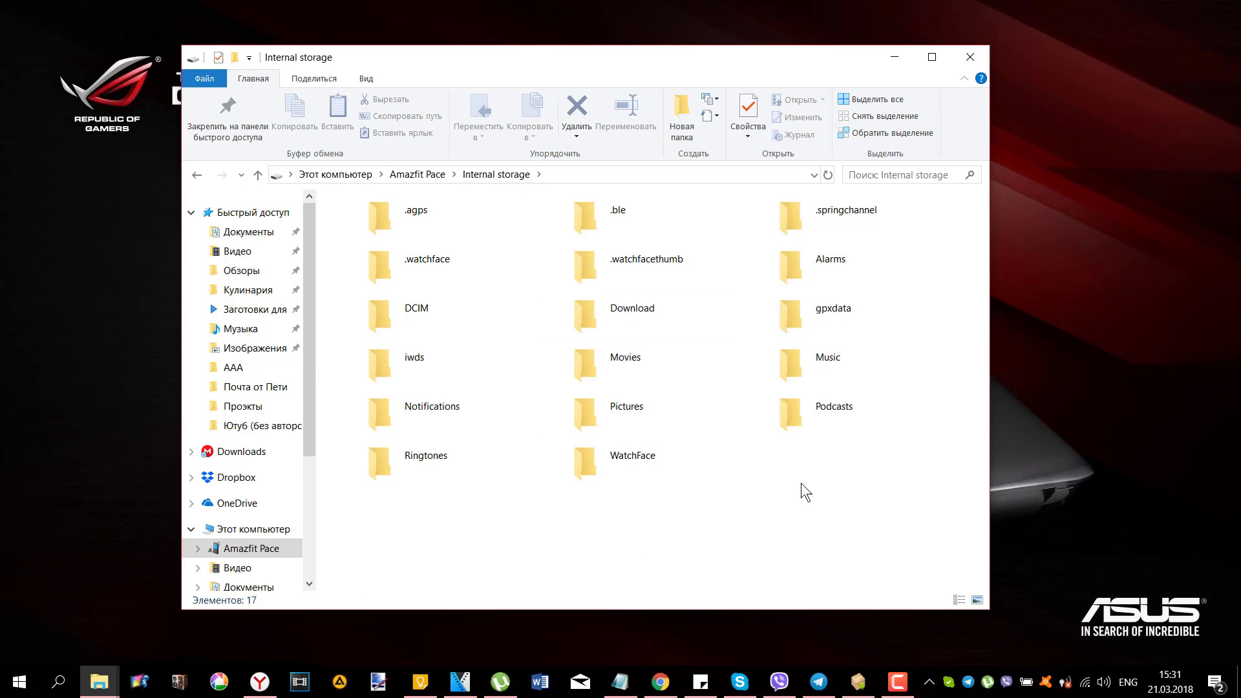
{"action": "double_click", "coordinate": [627, 375]}
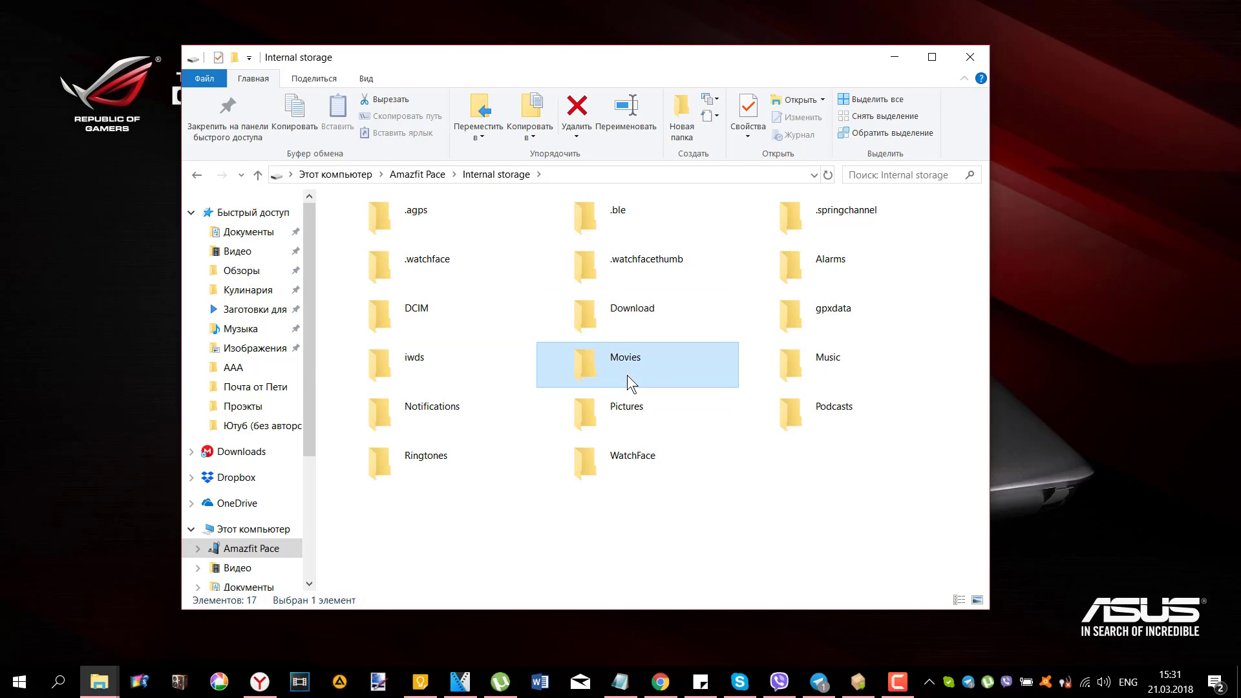
{"action": "left_click", "coordinate": [197, 175]}
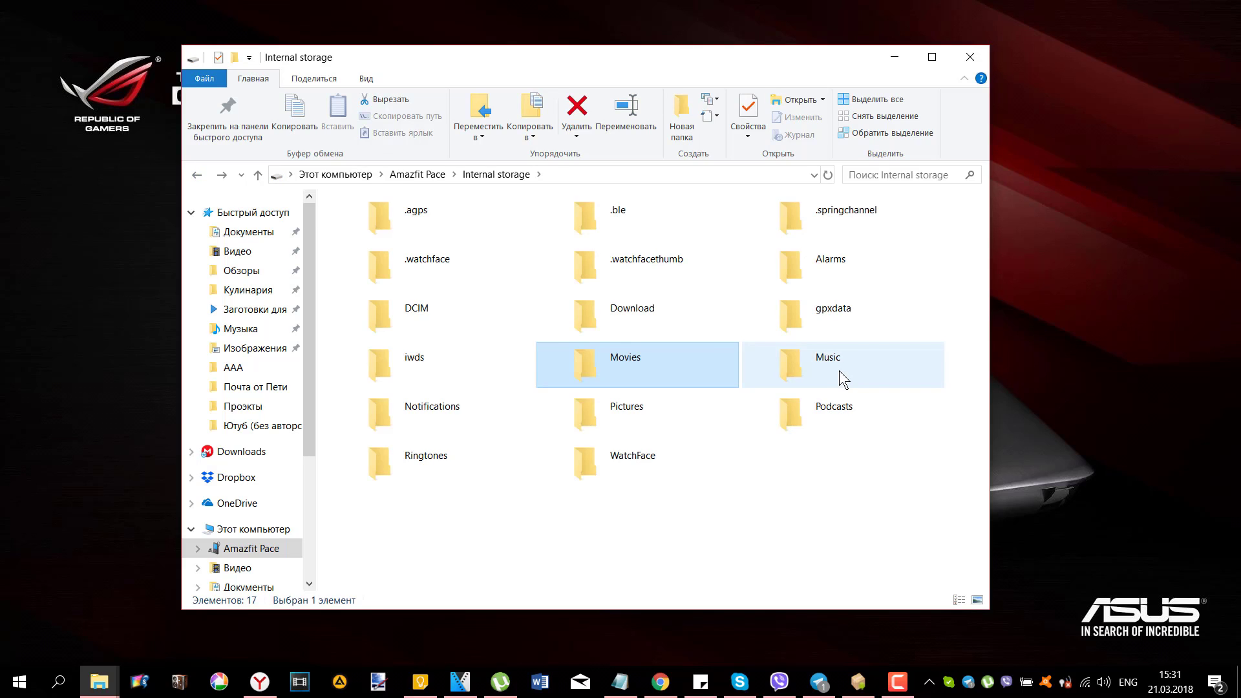
{"action": "double_click", "coordinate": [856, 363]}
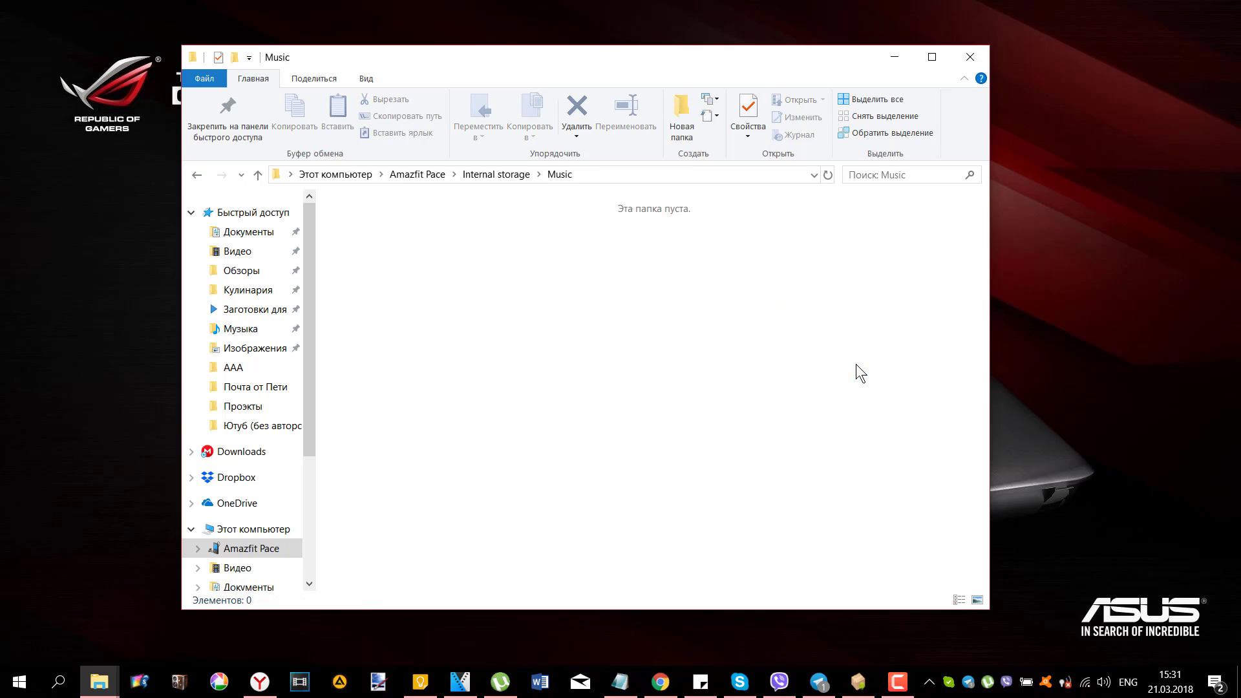
Copy all the MP3 tracks from the computer's Музыка subfolder "Ютуб (без авторских)" into the watch's Music folder.
{"action": "key", "text": "super"}
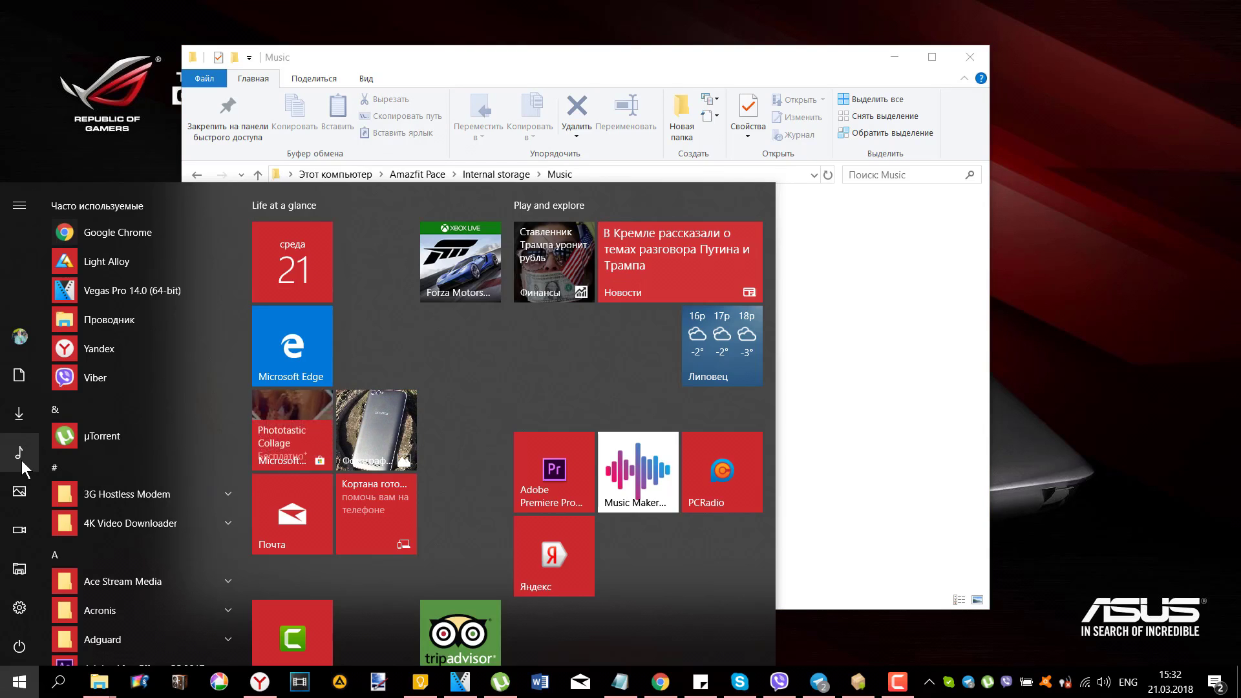
{"action": "left_click", "coordinate": [21, 461]}
{"action": "scroll", "coordinate": [510, 490], "scroll_direction": "down", "scroll_amount": 2}
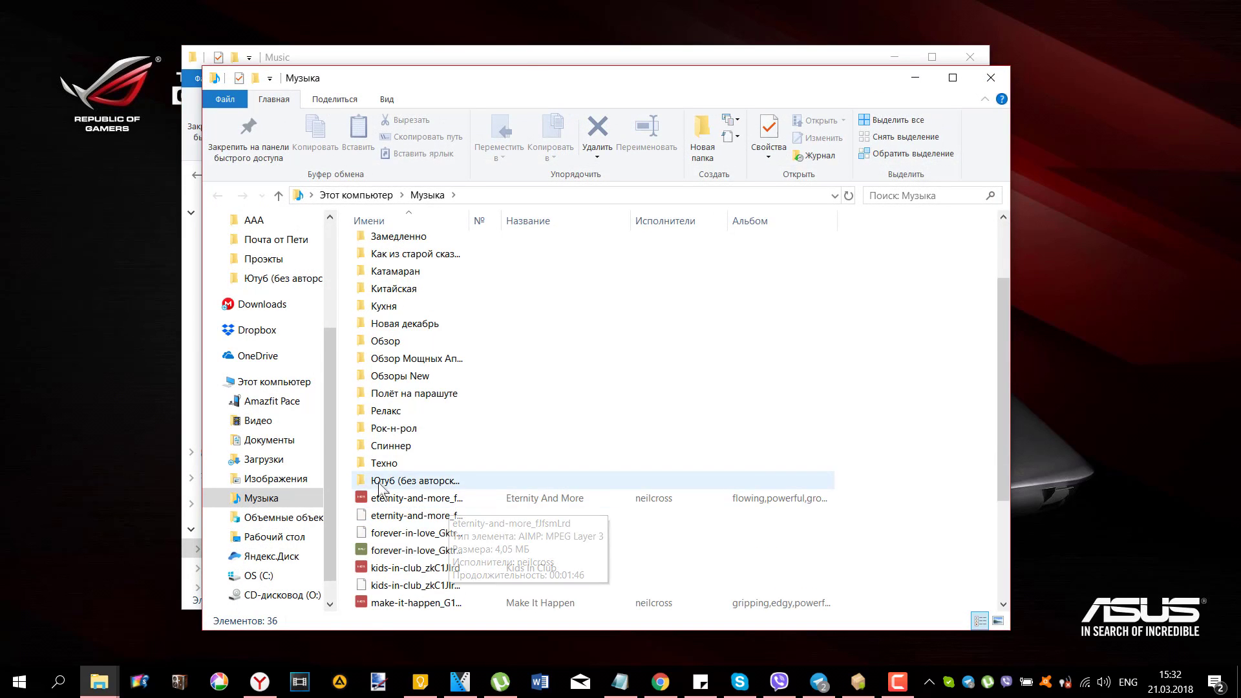
{"action": "double_click", "coordinate": [456, 476]}
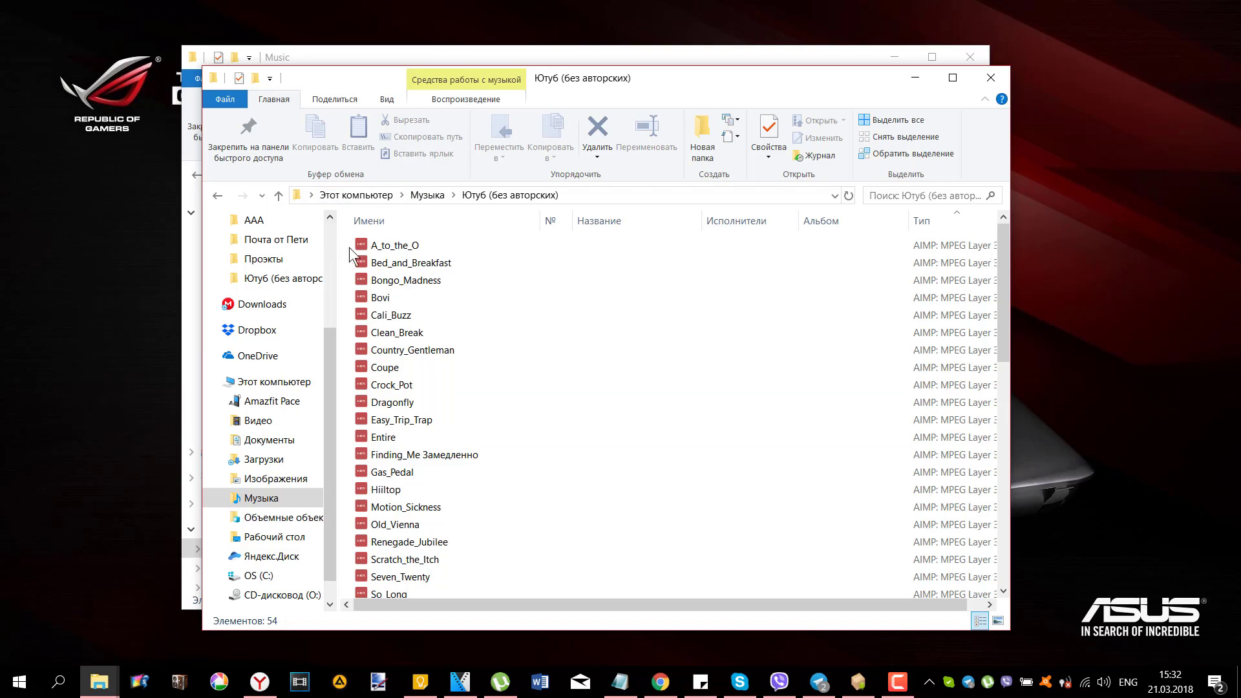
{"action": "left_click_drag", "start_coordinate": [349, 242], "coordinate": [506, 476]}
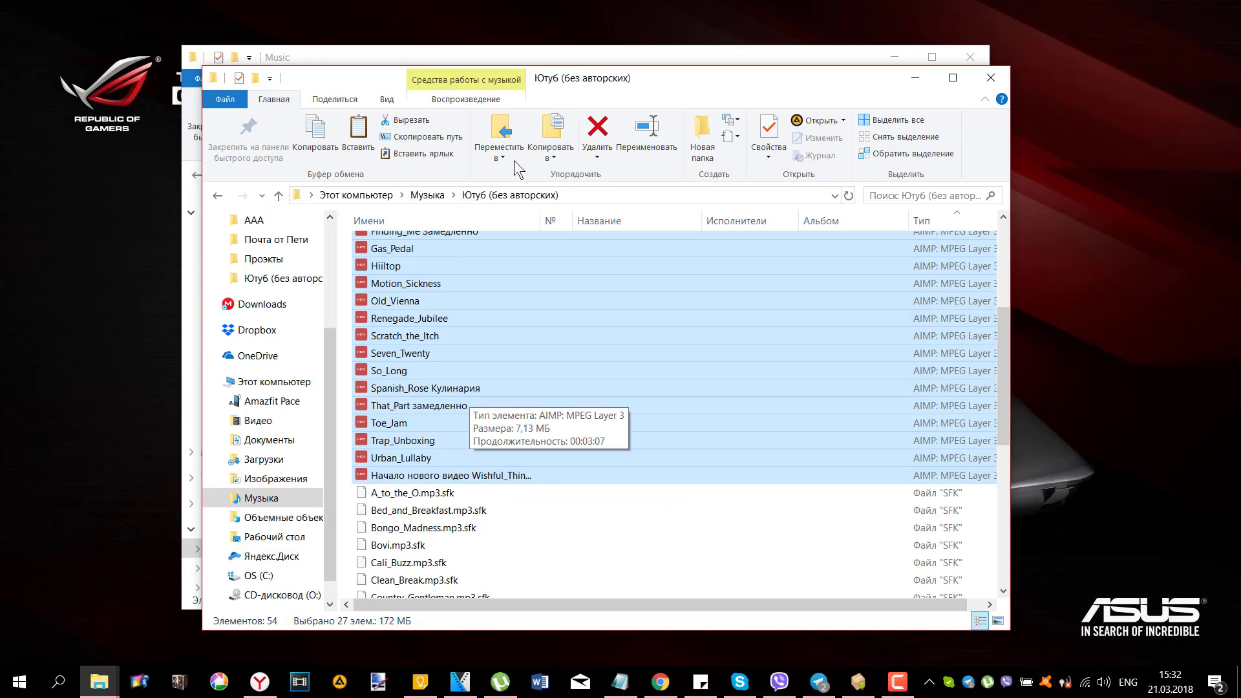
{"action": "left_click", "coordinate": [991, 78]}
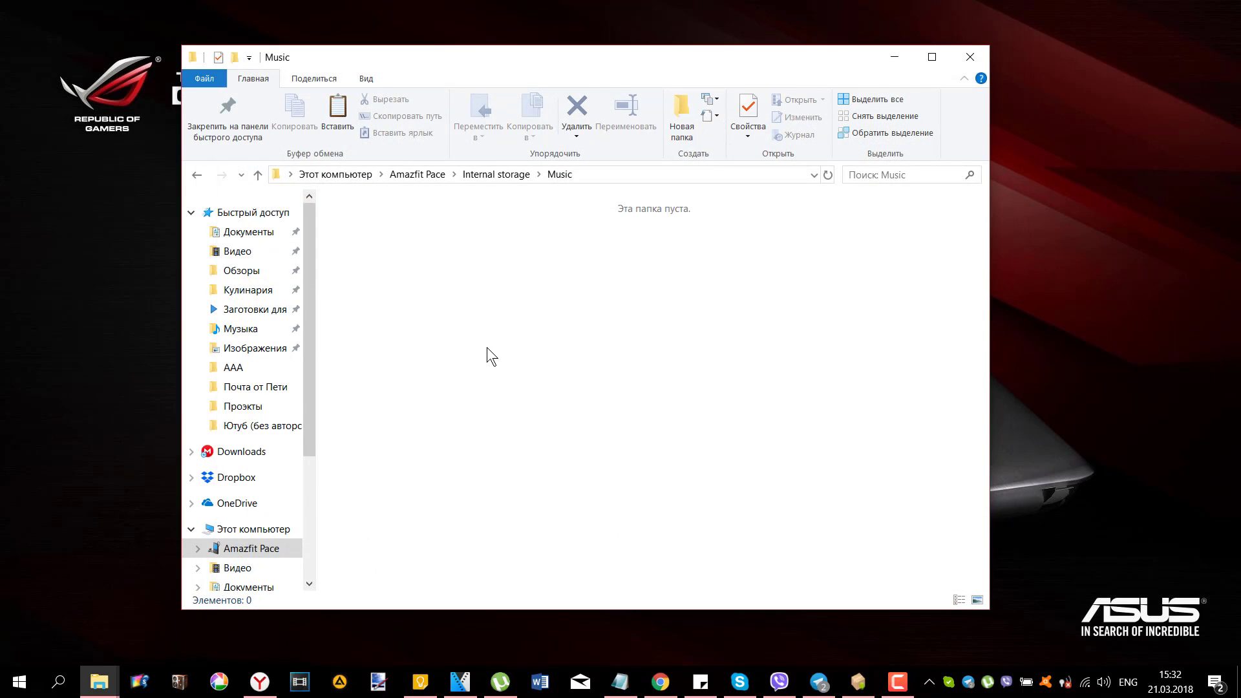
{"action": "key", "text": "ctrl+v"}
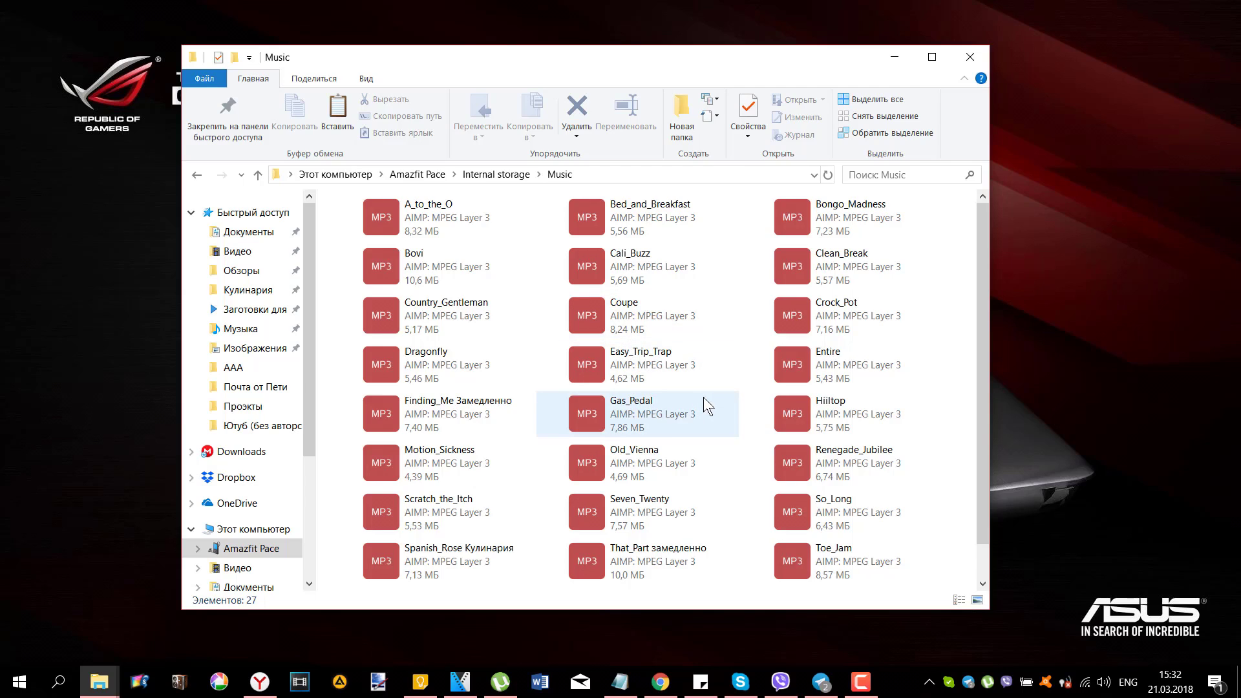
In Загрузки, open the extracted folder Приложения AMAZFIT-20180321T131717Z-001 and its subfolder Приложения AMAZFIT.
{"action": "mouse_move", "coordinate": [703, 397]}
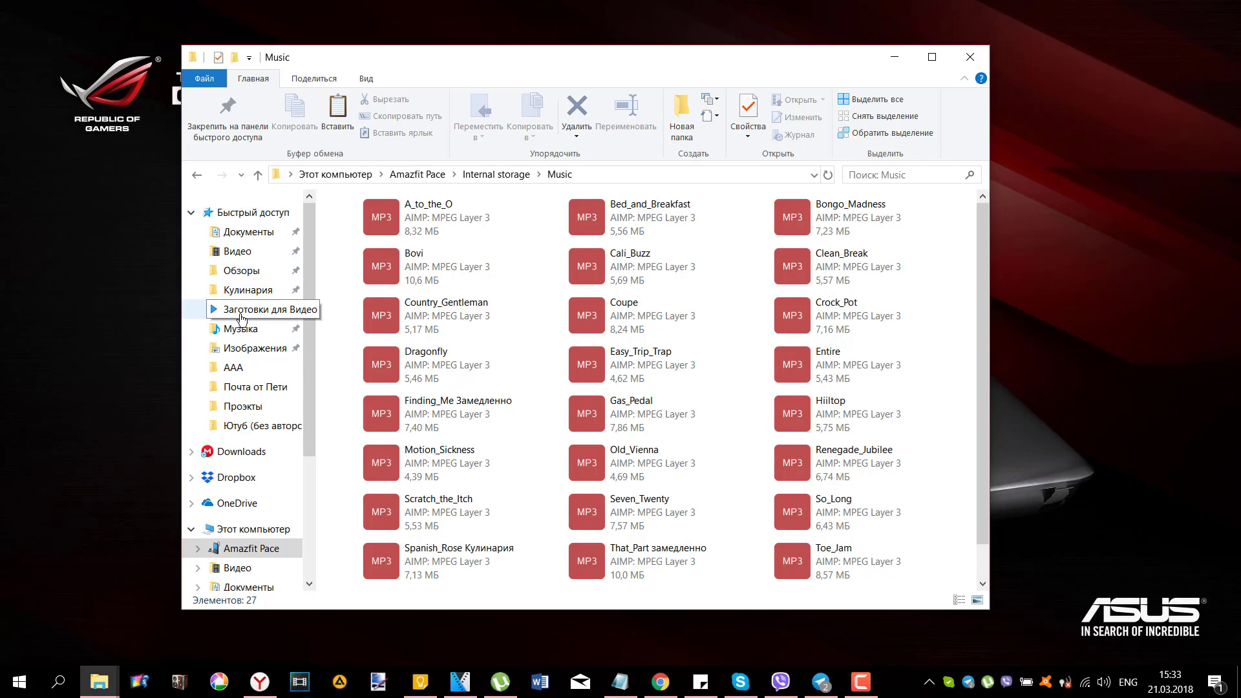
{"action": "scroll", "coordinate": [240, 318], "scroll_direction": "down", "scroll_amount": 2}
{"action": "left_click", "coordinate": [245, 516]}
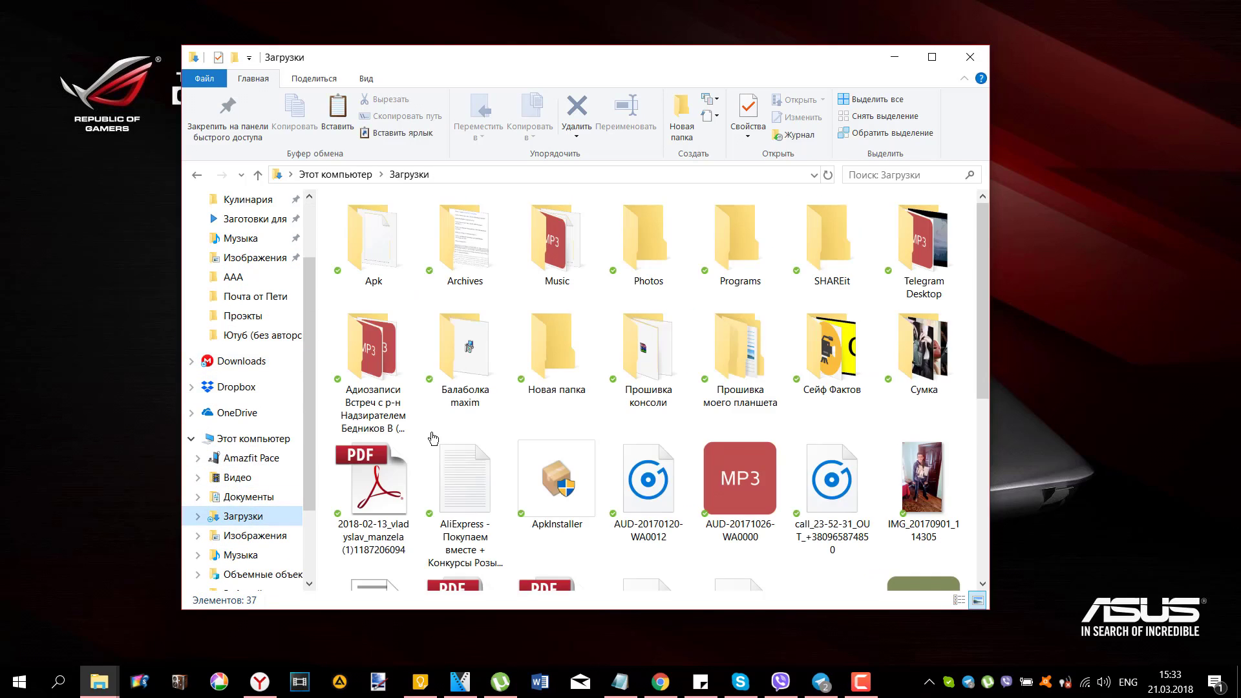
{"action": "scroll", "coordinate": [656, 327], "scroll_direction": "down", "scroll_amount": 5}
{"action": "left_click", "coordinate": [560, 529]}
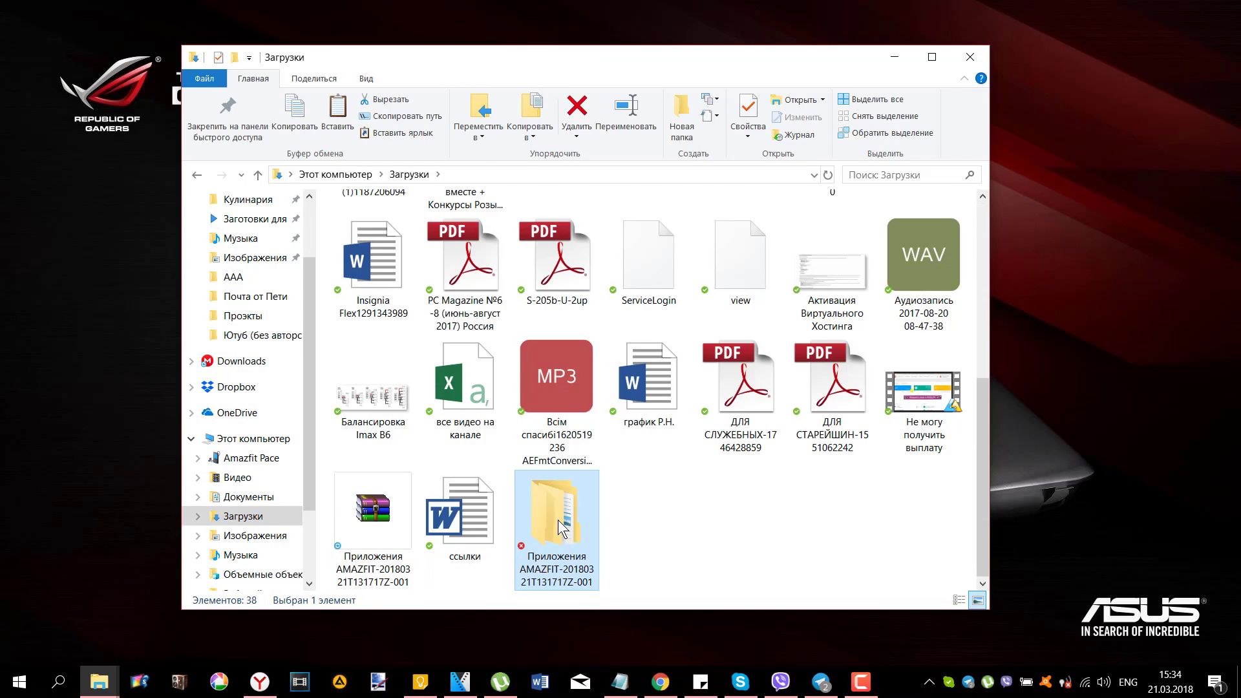
{"action": "double_click", "coordinate": [560, 529]}
{"action": "double_click", "coordinate": [459, 227]}
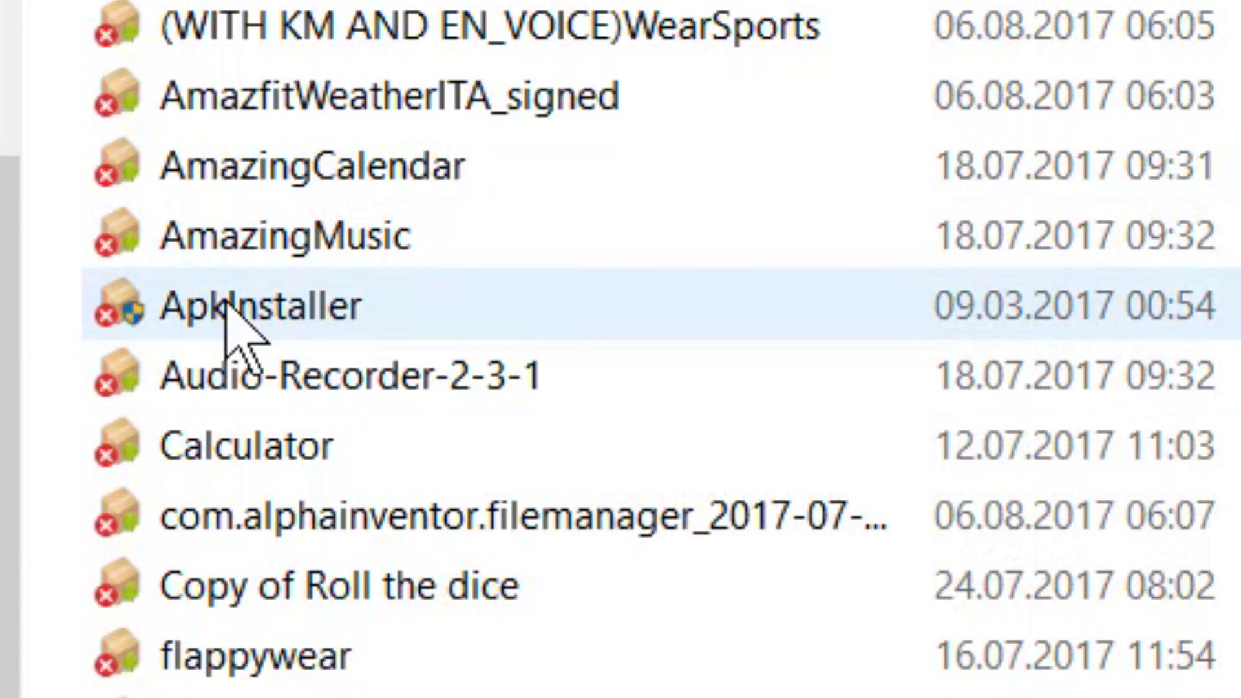
Launch ApkInstaller from the folder and choose the Huami Amazfit Pace as the target device.
{"action": "mouse_move", "coordinate": [298, 320]}
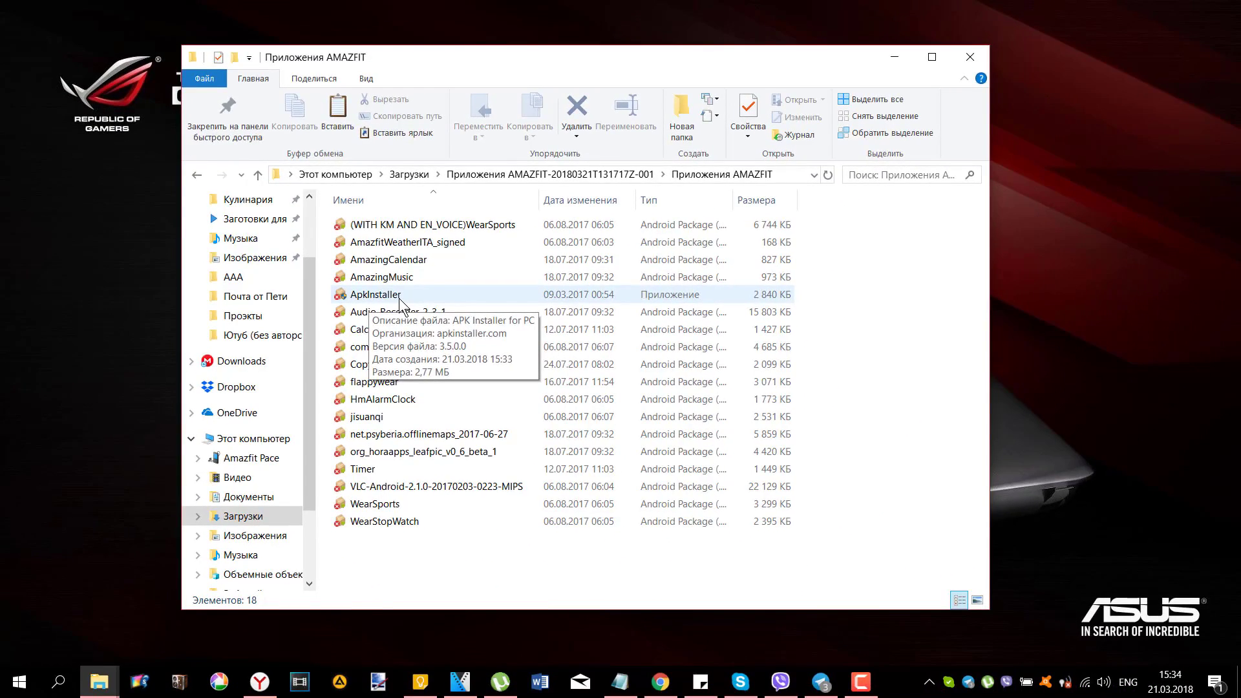
{"action": "double_click", "coordinate": [399, 298]}
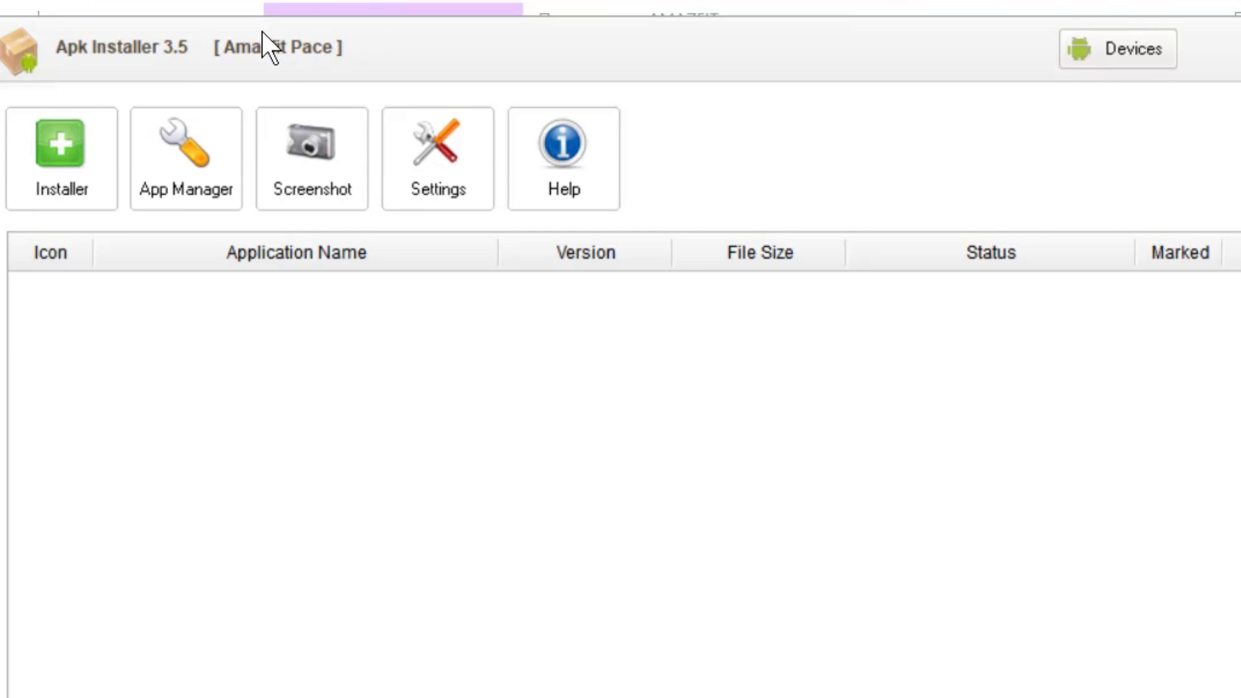
{"action": "left_click", "coordinate": [1134, 55]}
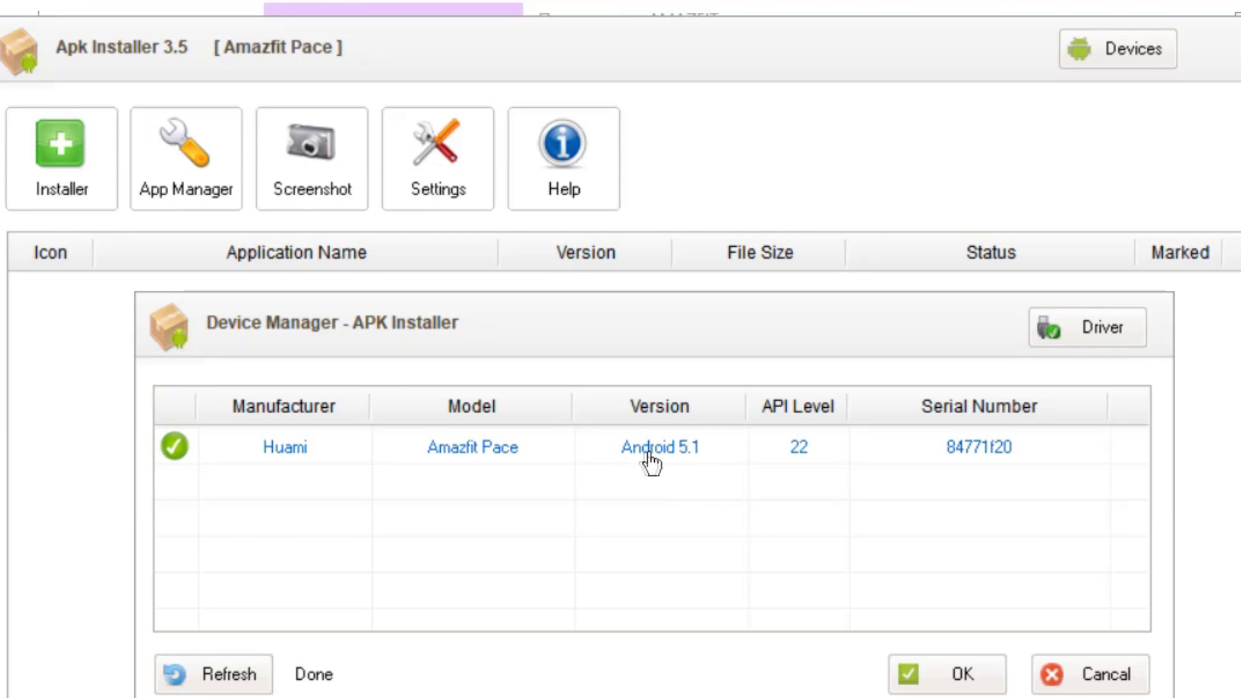
{"action": "left_click", "coordinate": [671, 461]}
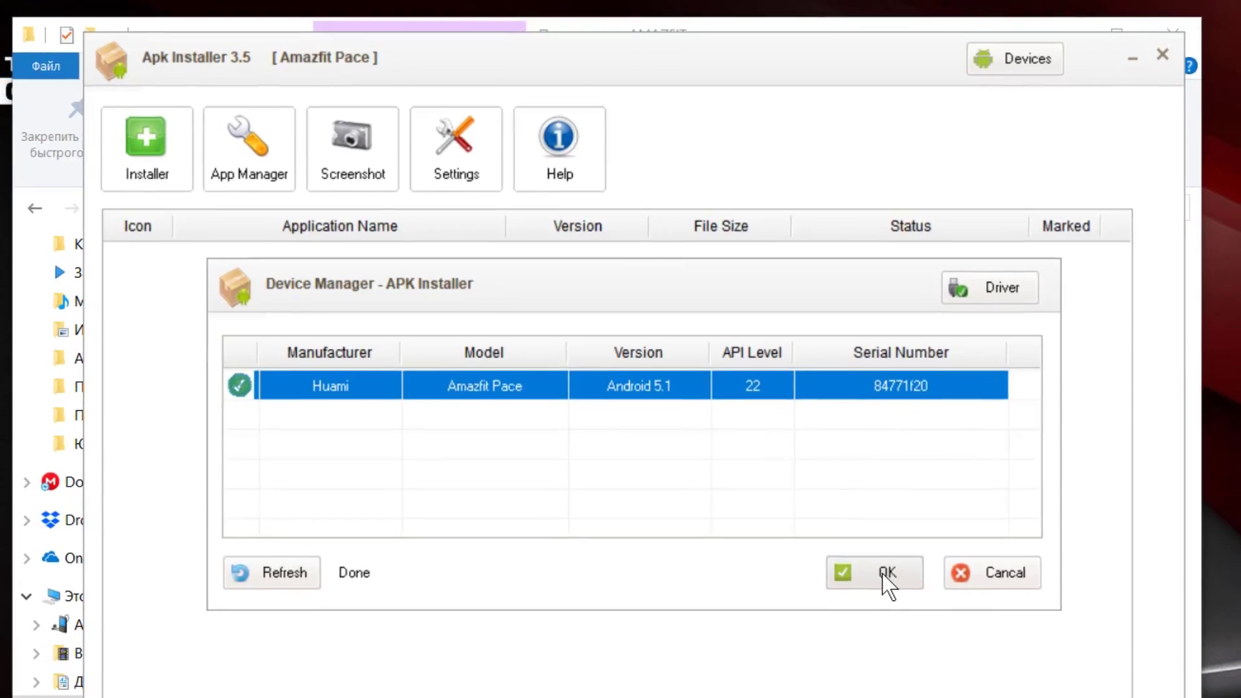
{"action": "left_click", "coordinate": [963, 677]}
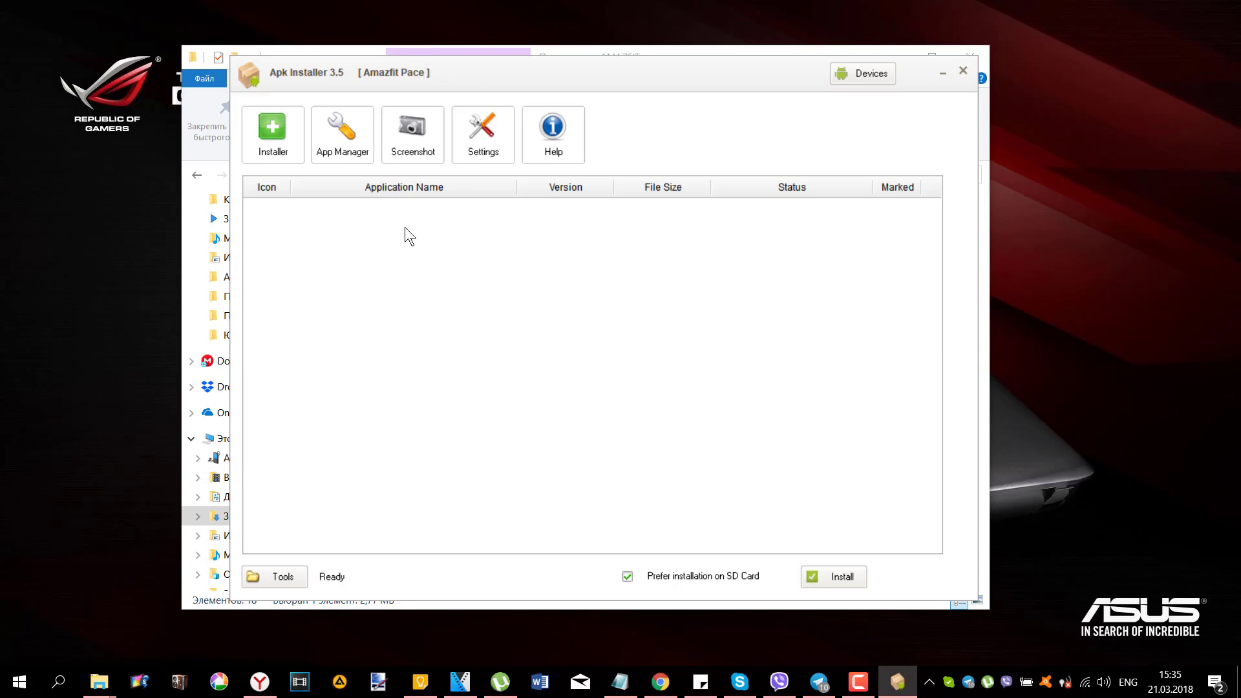
Examine the list of applications already installed on the watch in the App Manager.
{"action": "left_click", "coordinate": [347, 156]}
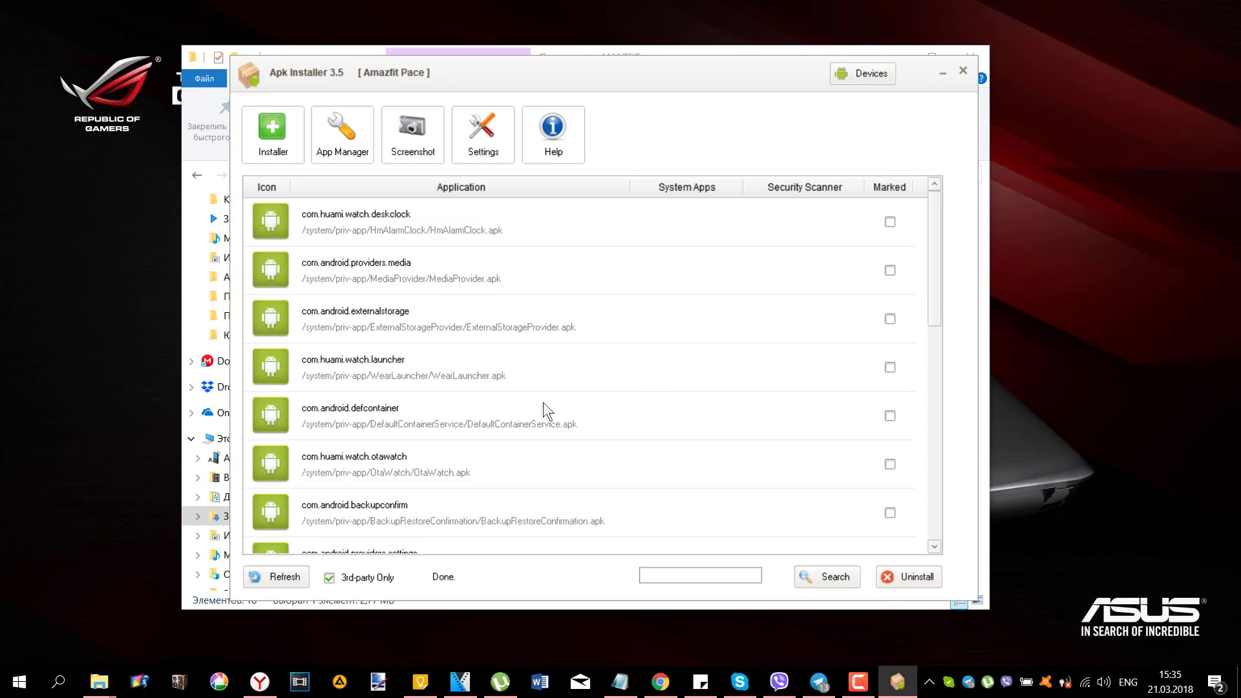
{"action": "scroll", "coordinate": [546, 404], "scroll_direction": "down", "scroll_amount": 5}
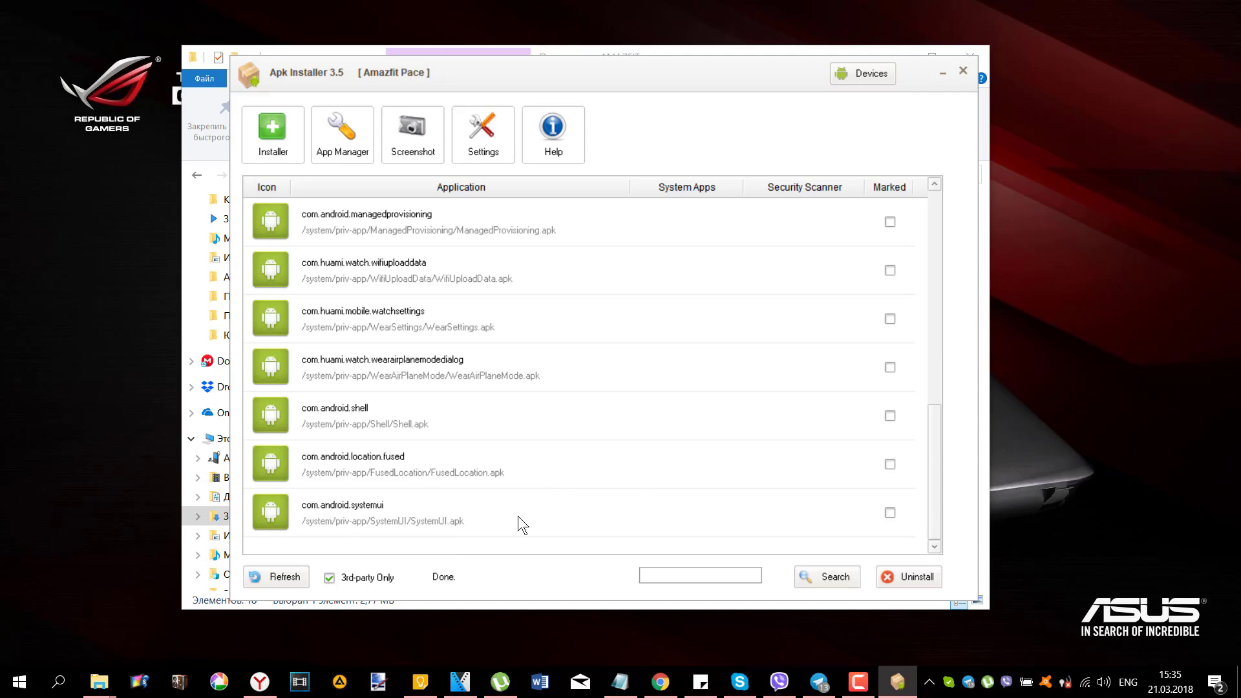
{"action": "left_click", "coordinate": [503, 382]}
{"action": "scroll", "coordinate": [575, 400], "scroll_direction": "up", "scroll_amount": 5}
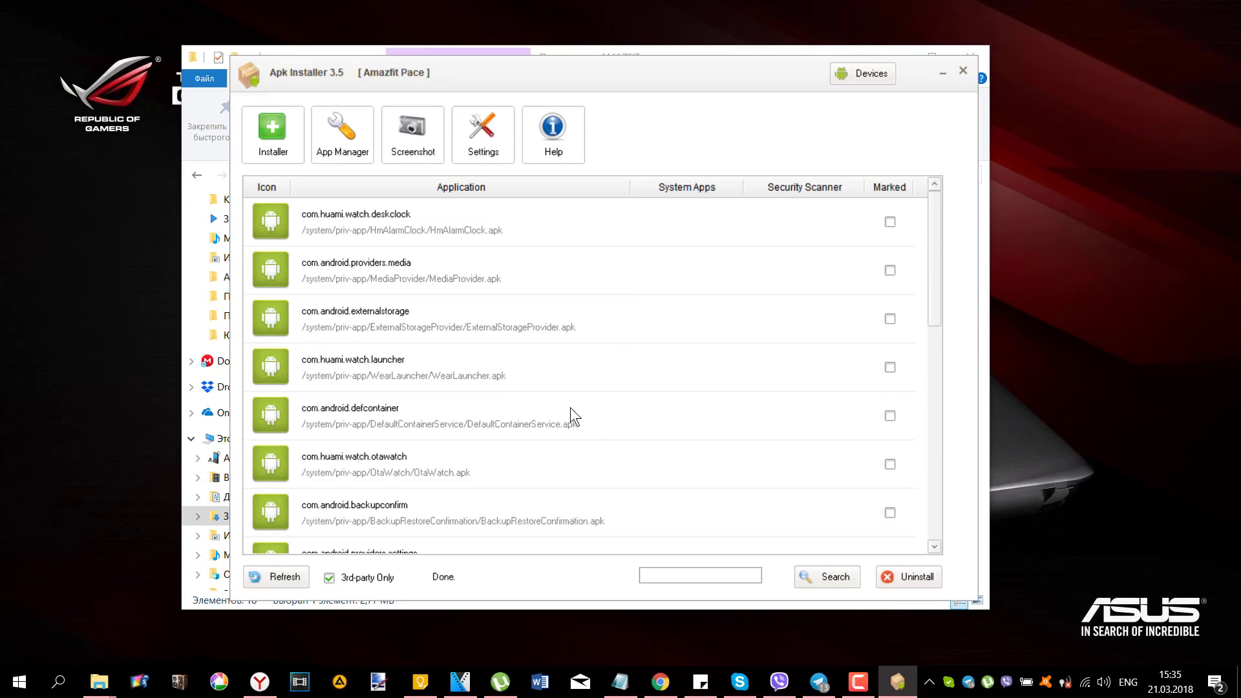
Return to the Installer view and load the APK files from the Приложения AMAZFIT folder.
{"action": "left_click", "coordinate": [293, 146]}
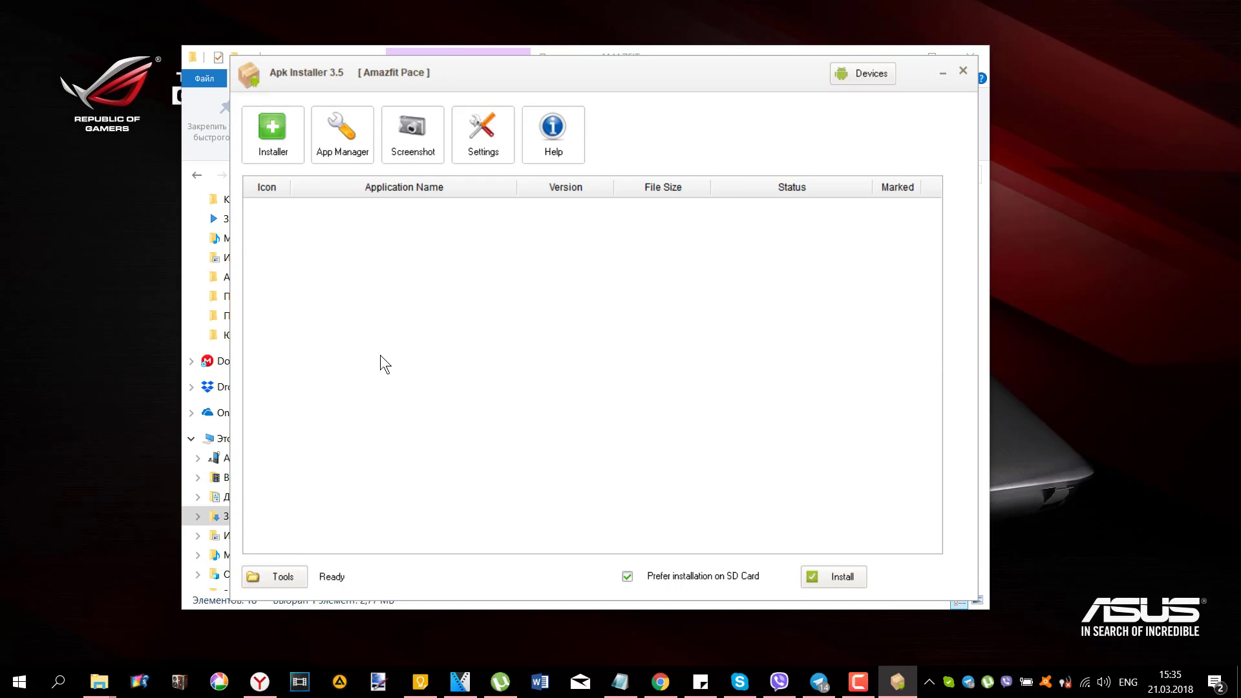
{"action": "left_click", "coordinate": [258, 584]}
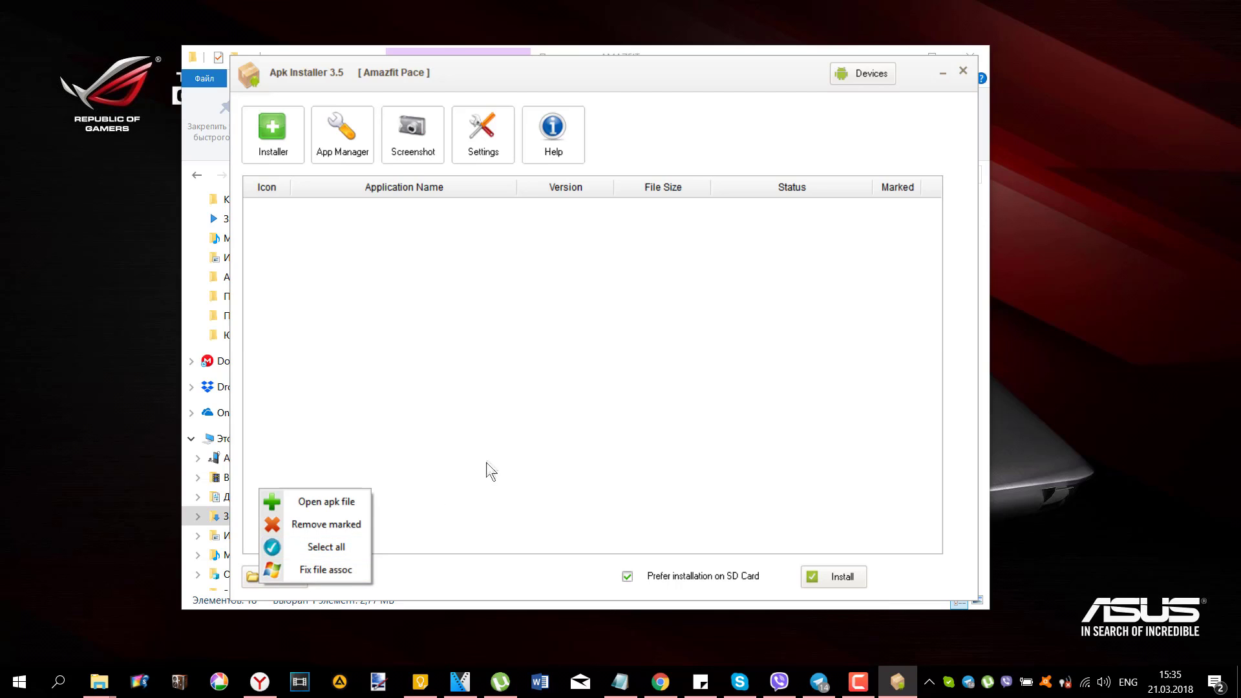
{"action": "left_click", "coordinate": [332, 501]}
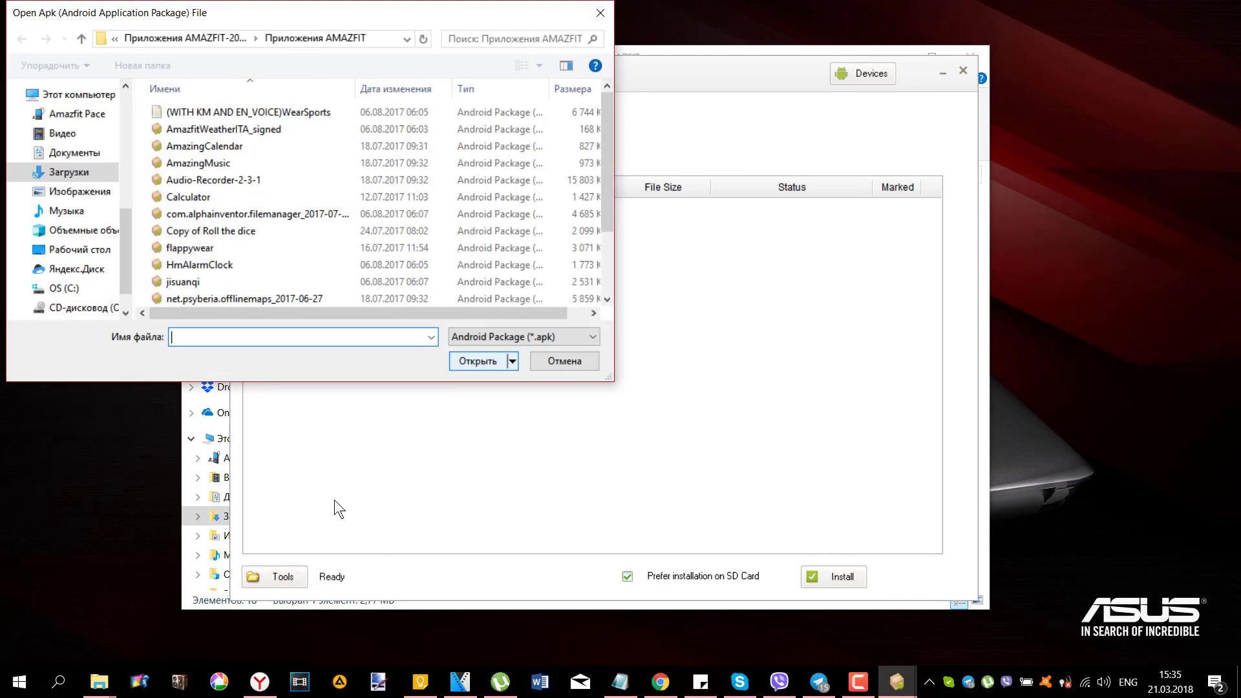
{"action": "left_click_drag", "start_coordinate": [478, 305], "coordinate": [491, 371]}
{"action": "left_click", "coordinate": [488, 362]}
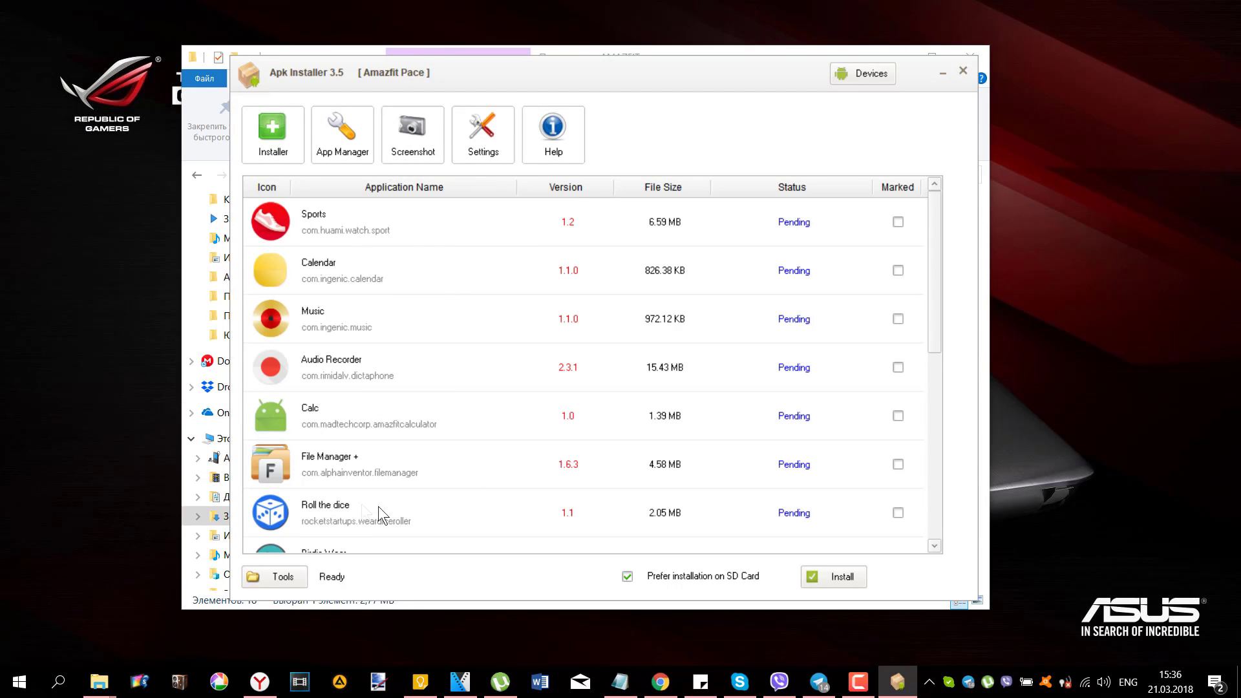
Mark every loaded application, from Sports through WearStopWatch, and start installing them on the watch.
{"action": "scroll", "coordinate": [373, 464], "scroll_direction": "down", "scroll_amount": 2}
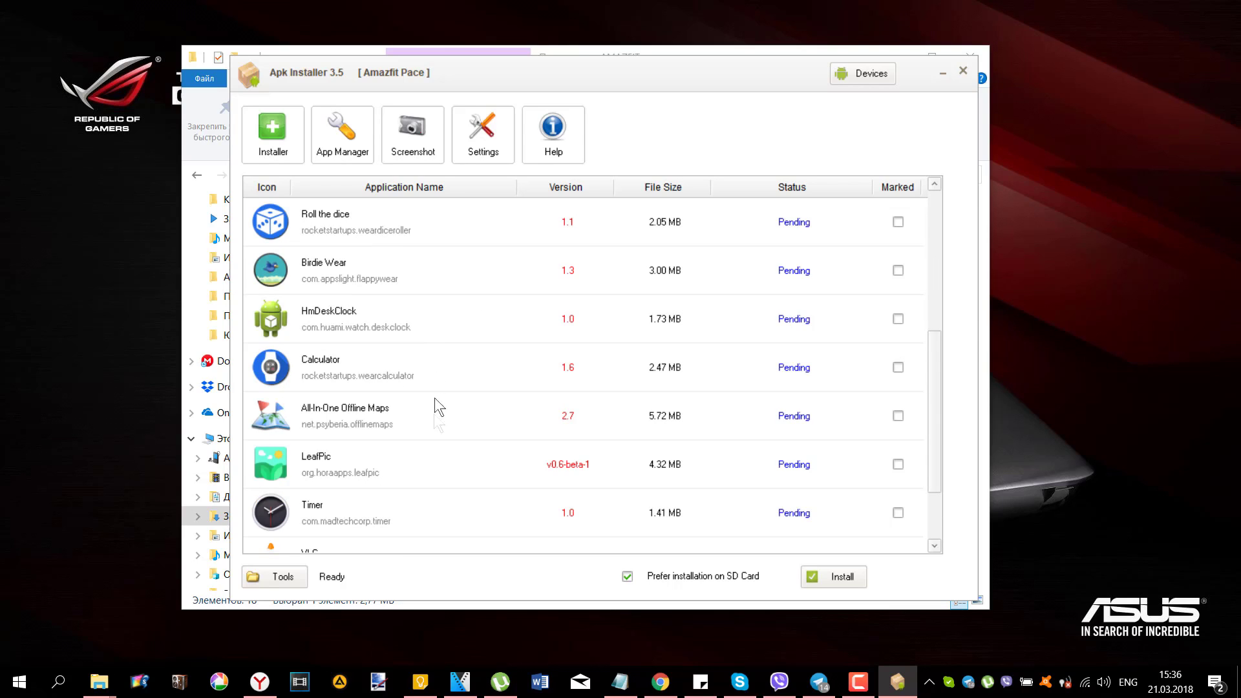
{"action": "scroll", "coordinate": [356, 502], "scroll_direction": "down", "scroll_amount": 1}
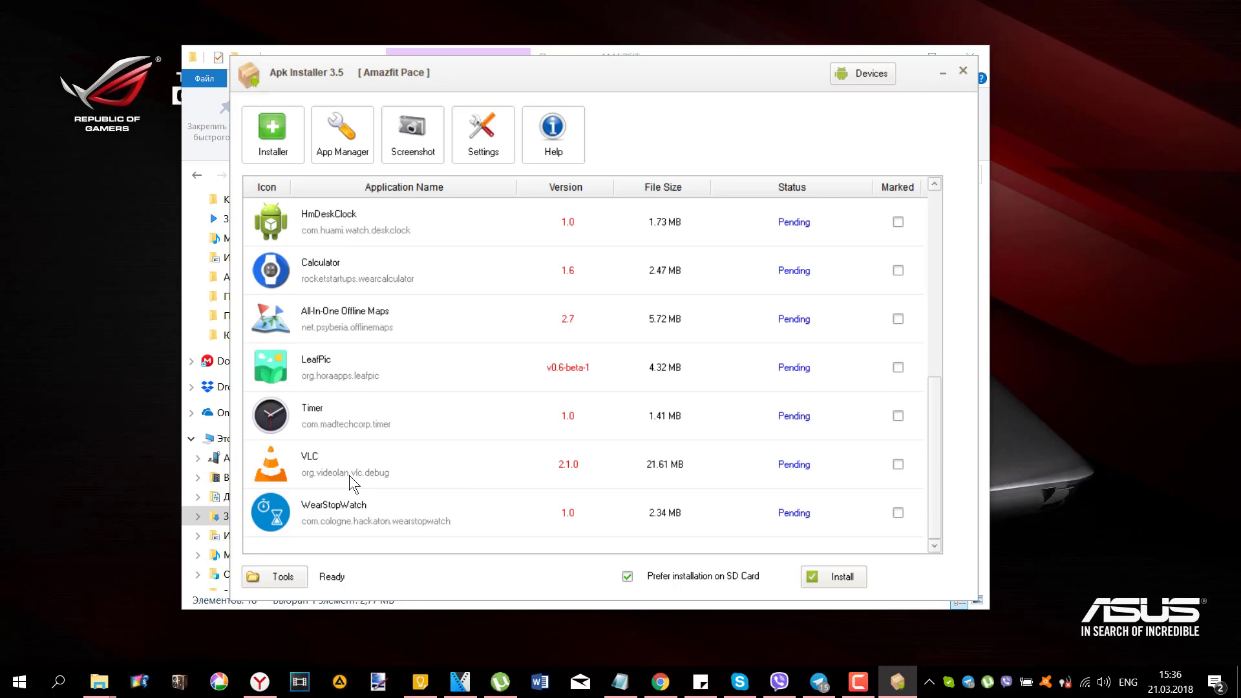
{"action": "scroll", "coordinate": [808, 480], "scroll_direction": "up", "scroll_amount": 3}
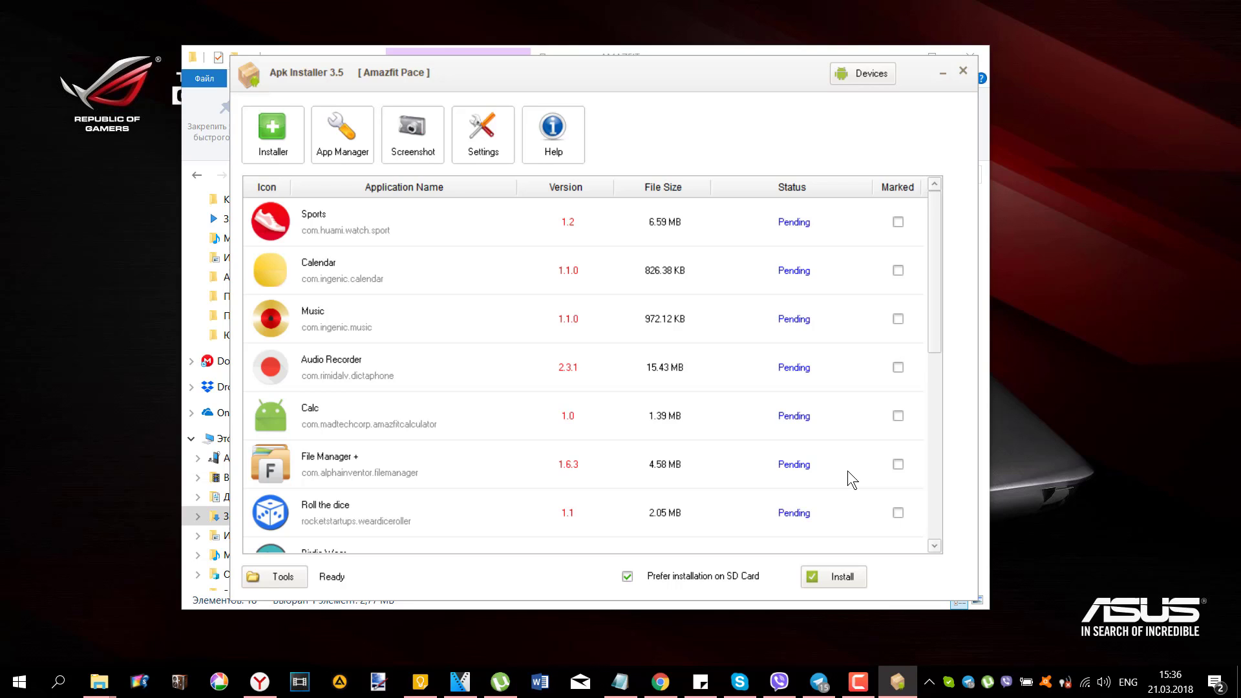
{"action": "left_click", "coordinate": [898, 222]}
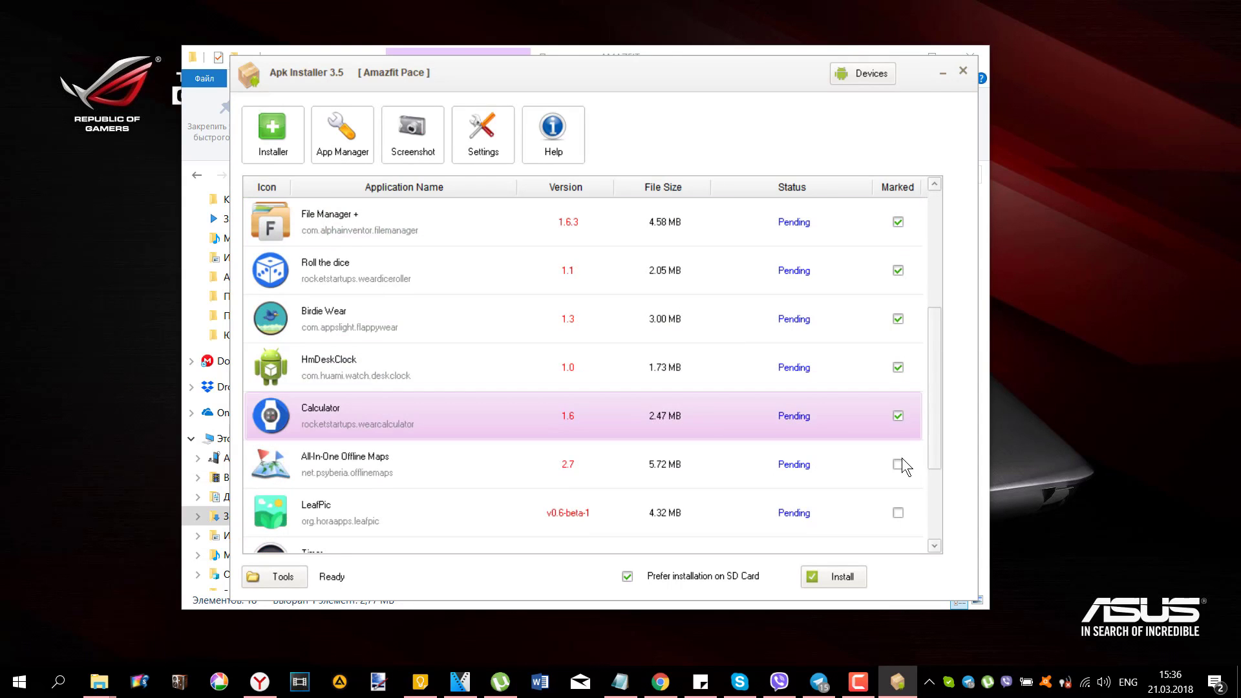
{"action": "left_click", "coordinate": [900, 463]}
{"action": "left_click", "coordinate": [904, 512]}
{"action": "scroll", "coordinate": [902, 485], "scroll_direction": "down", "scroll_amount": 1}
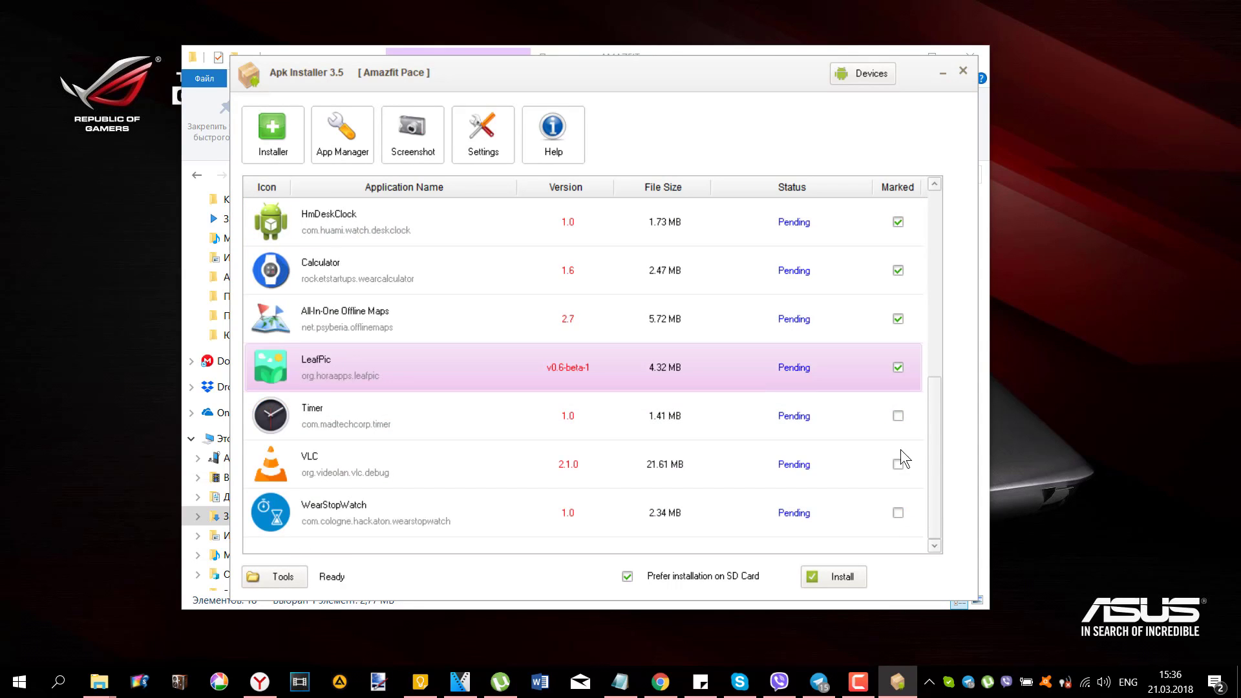
{"action": "left_click", "coordinate": [898, 416]}
{"action": "left_click", "coordinate": [898, 464]}
{"action": "left_click", "coordinate": [897, 507]}
{"action": "scroll", "coordinate": [895, 488], "scroll_direction": "up", "scroll_amount": 4}
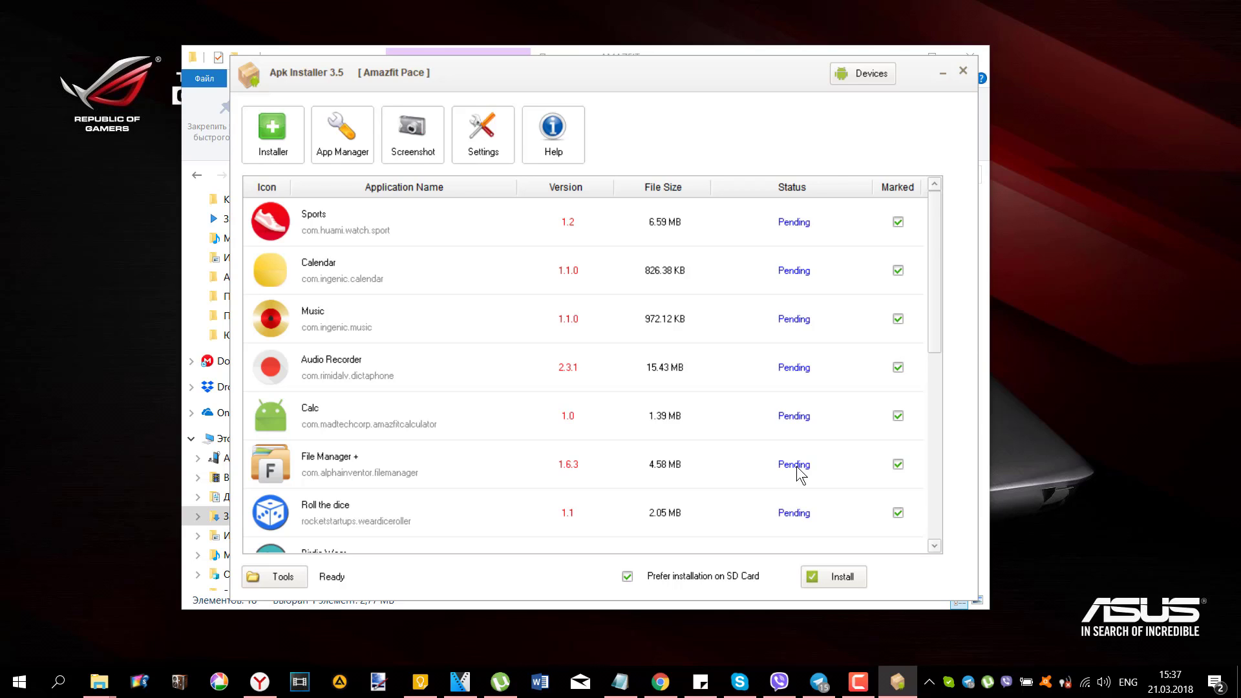
{"action": "left_click", "coordinate": [842, 576]}
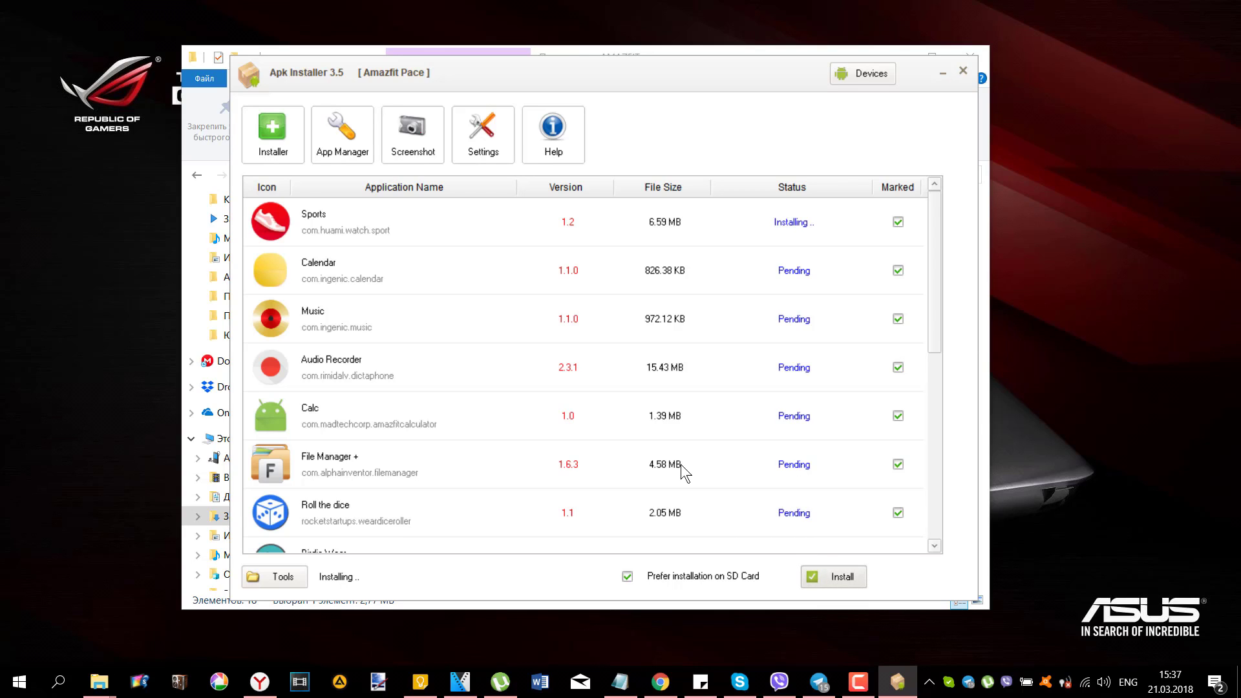